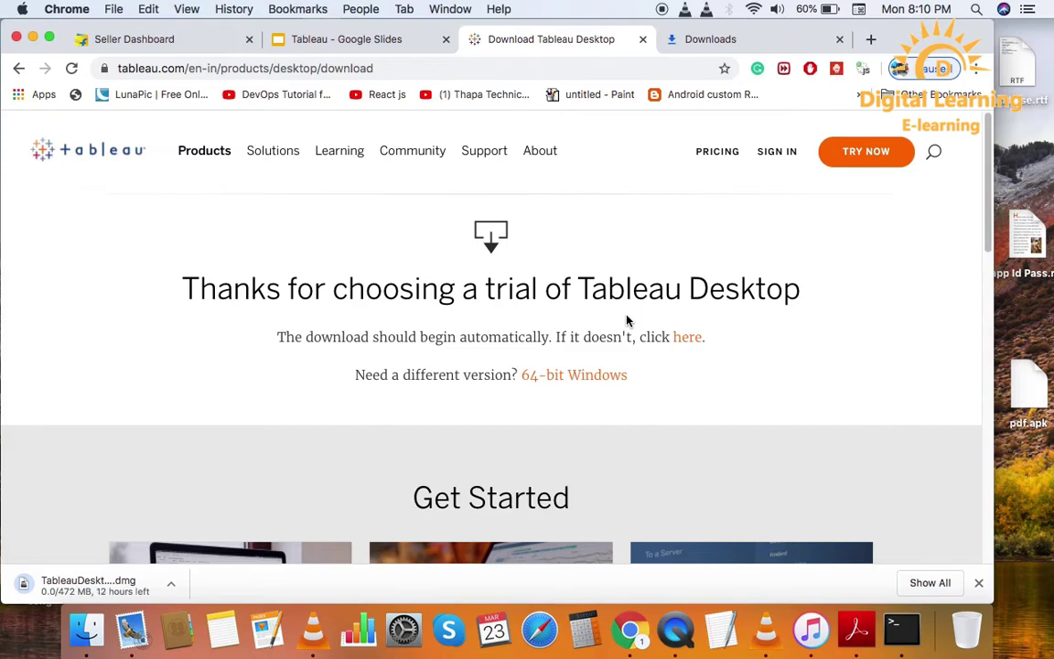
Cancel the running TableauDesktop .dmg download, show the full downloads list, and minimize the browser.
click(169, 588)
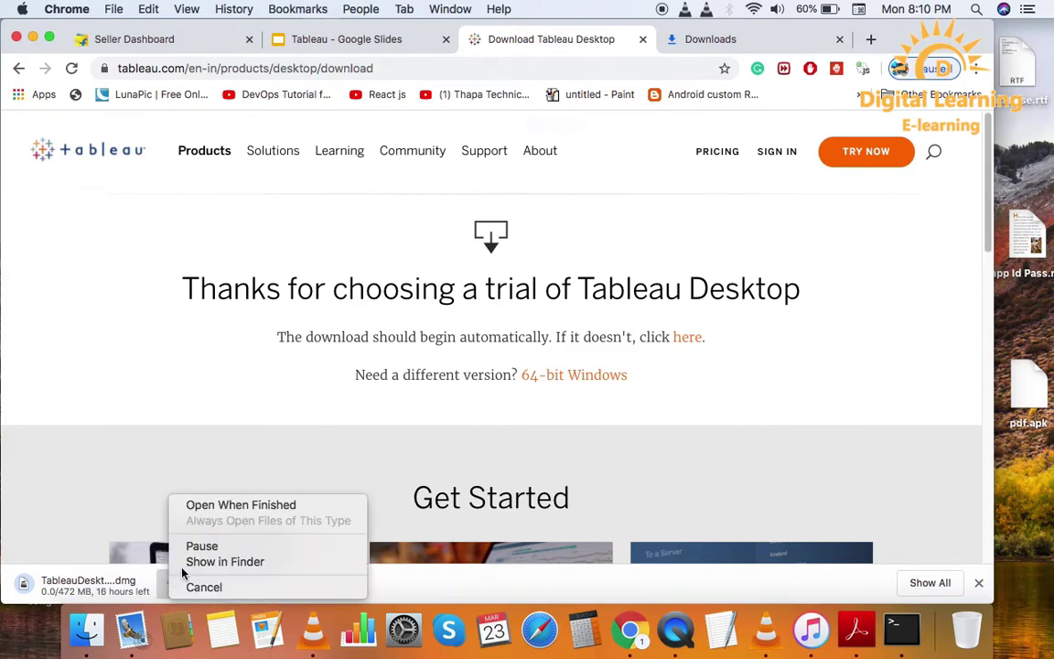
click(188, 586)
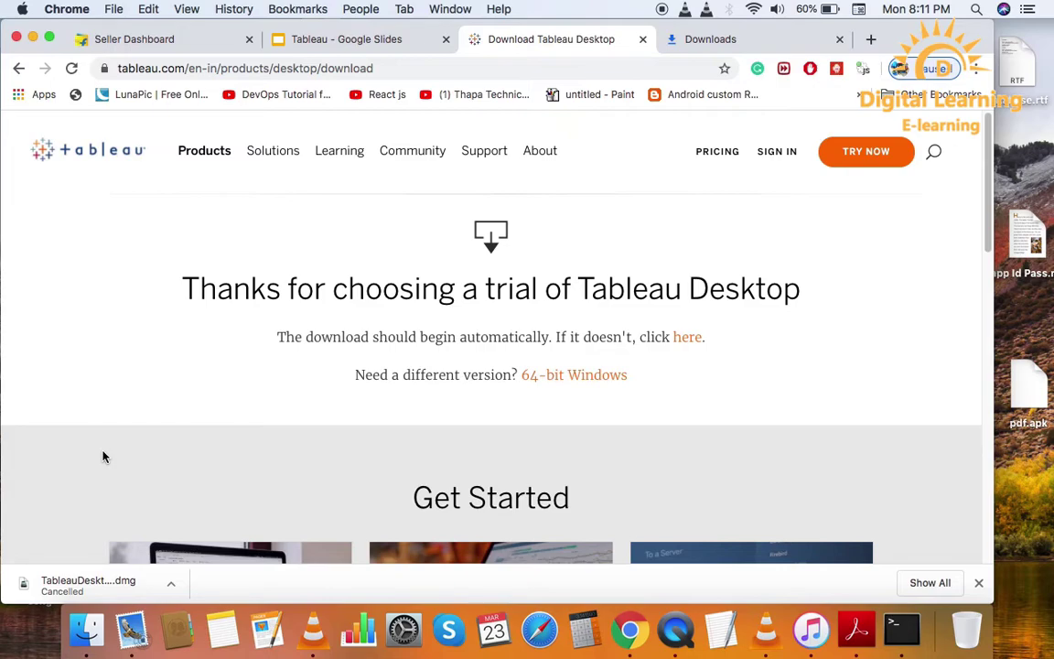
click(925, 582)
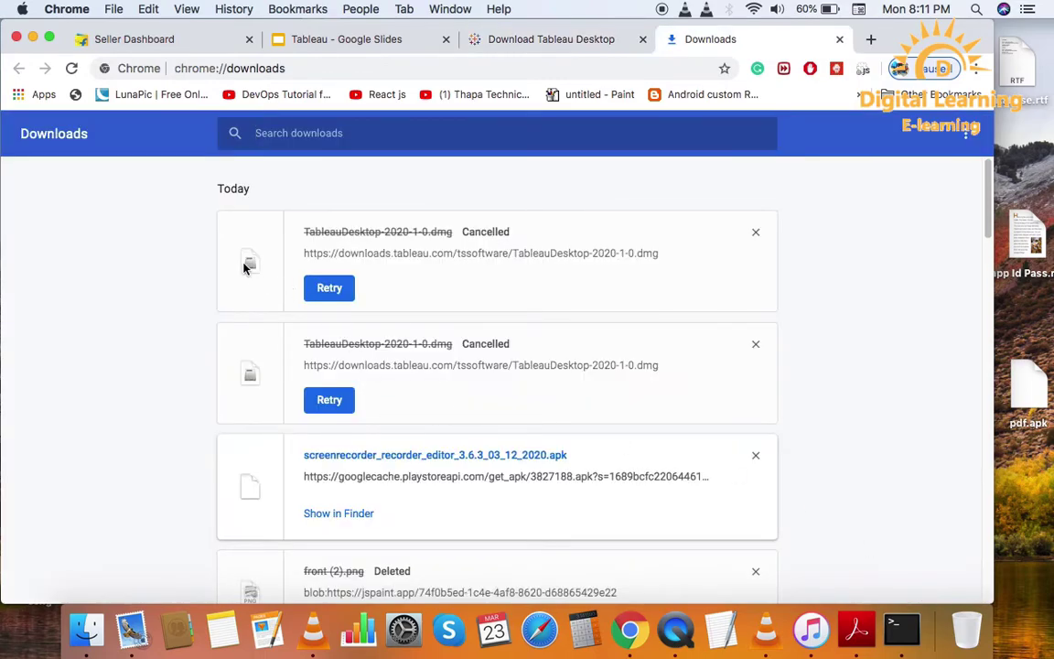
click(32, 37)
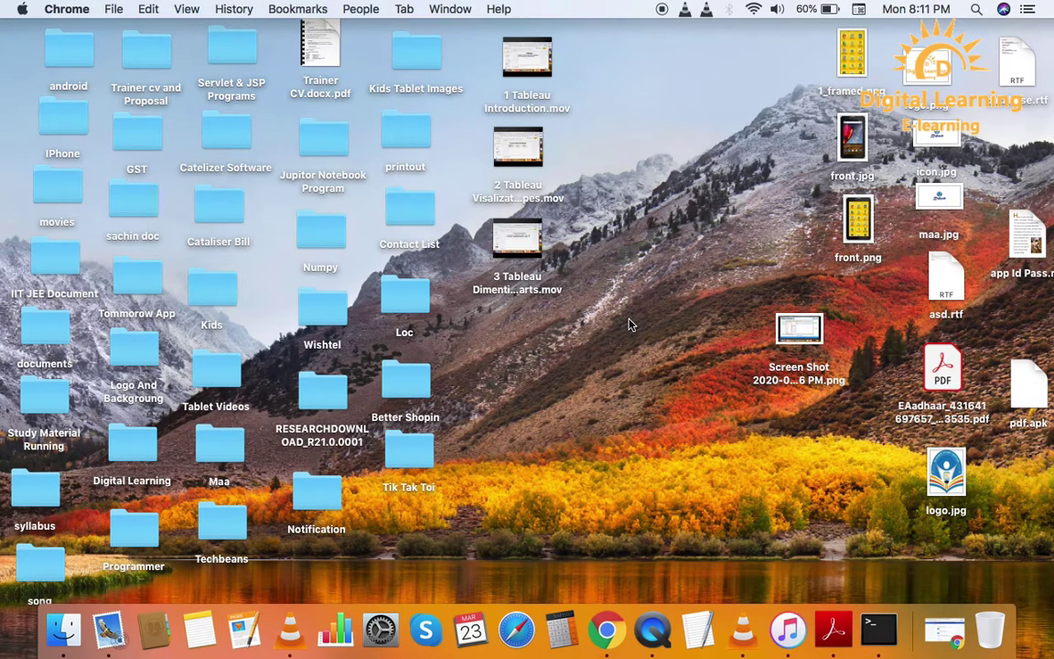
click(605, 631)
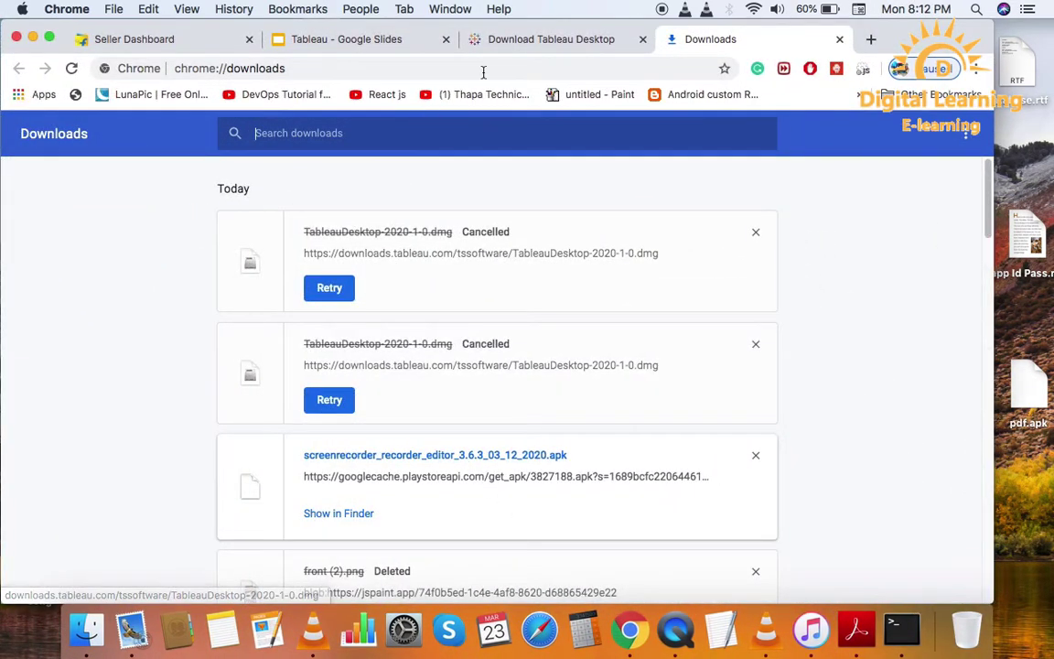
click(368, 39)
click(507, 40)
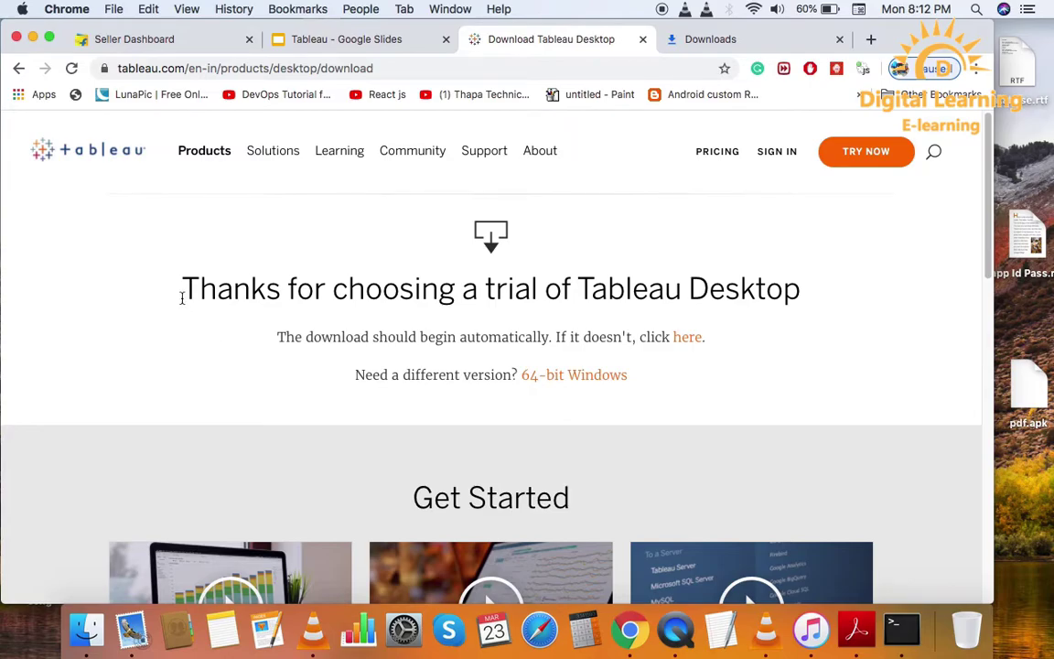
click(33, 38)
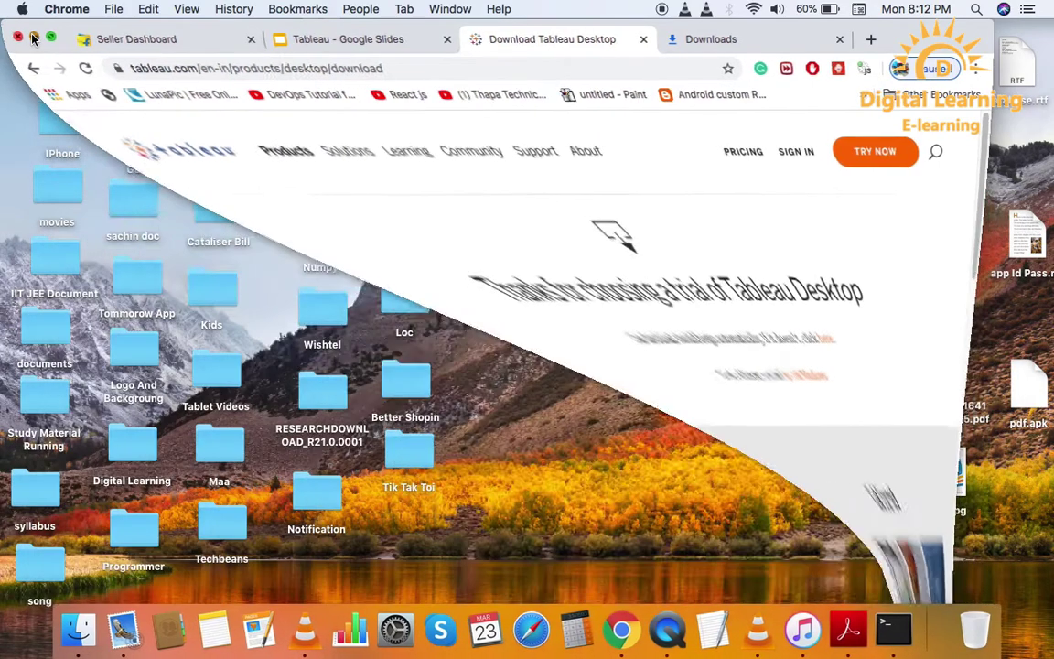
Launch Tableau Desktop 2020.1, continue the product trial, and open the annotated dashboard screenshot from the desktop.
key(F4)
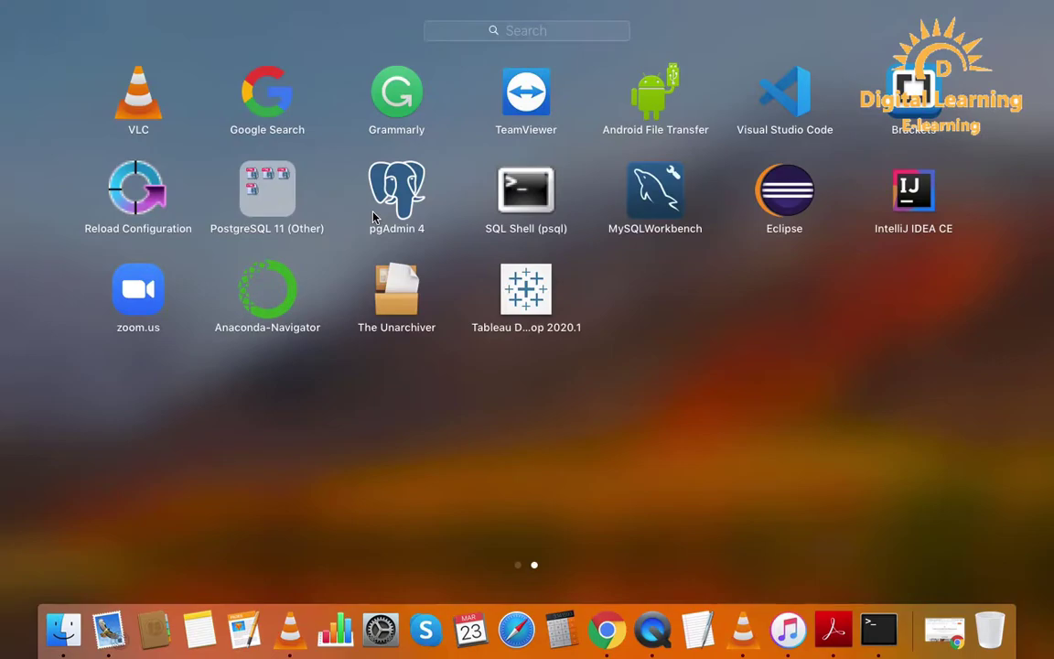
click(480, 270)
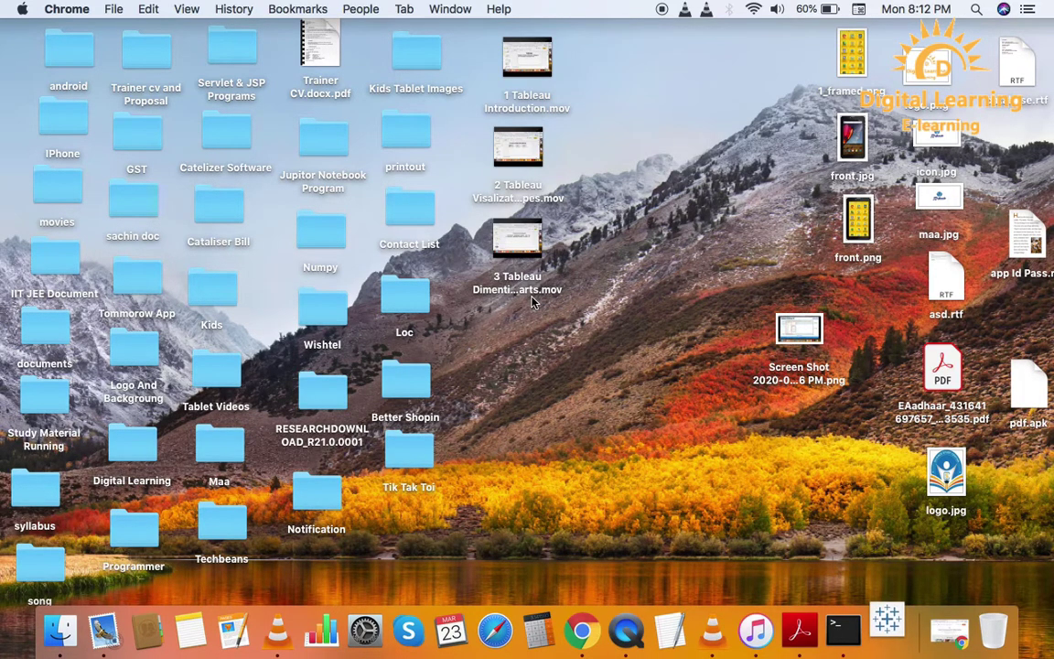
double_click(793, 331)
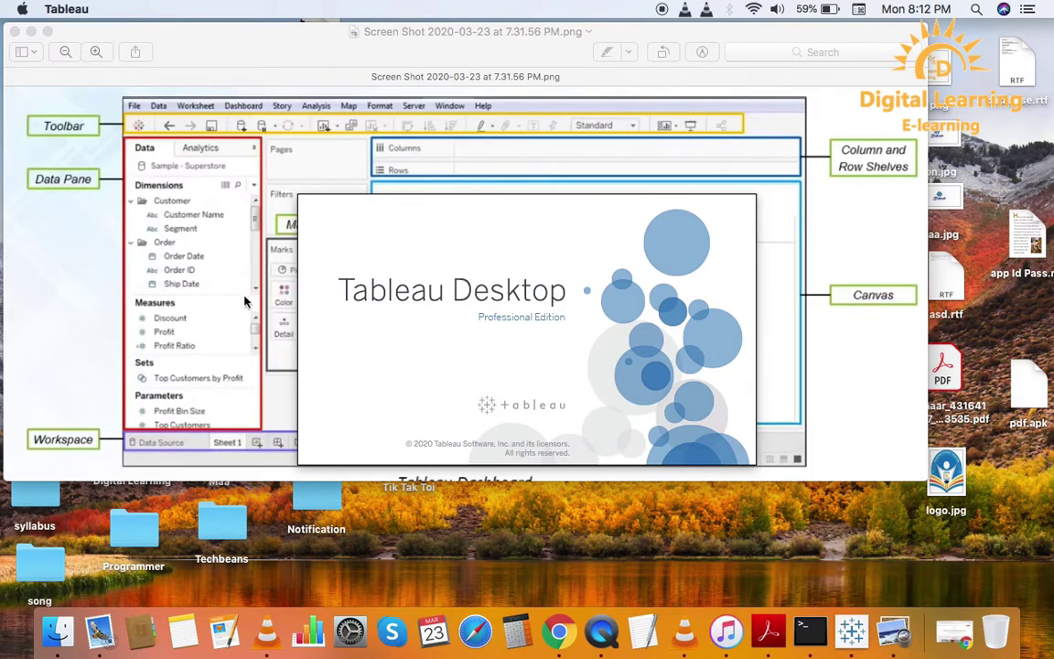
click(64, 311)
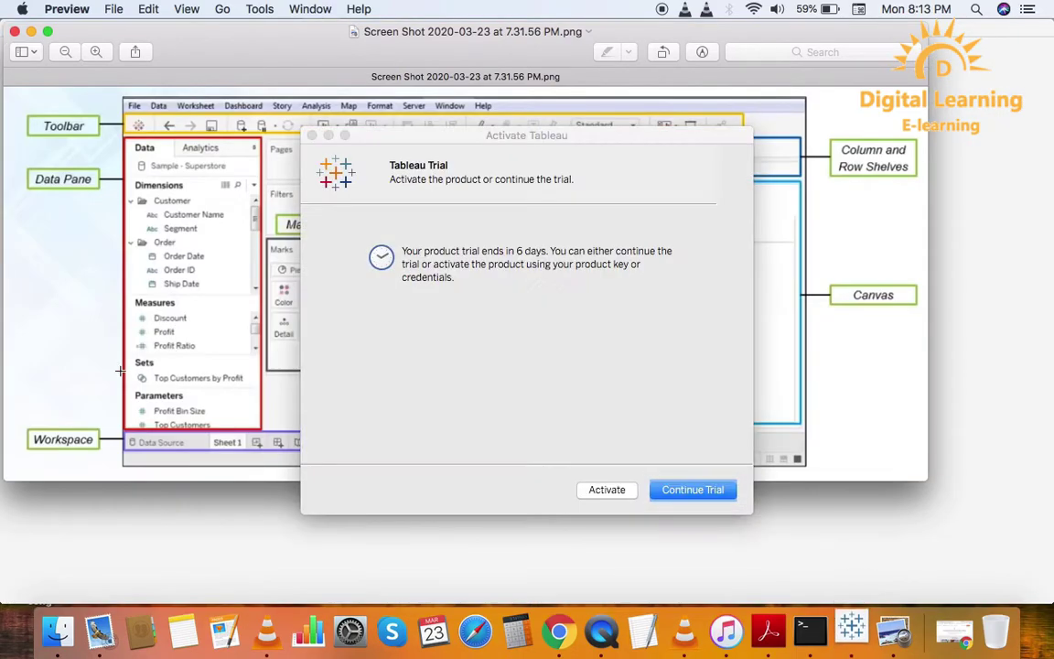
click(672, 492)
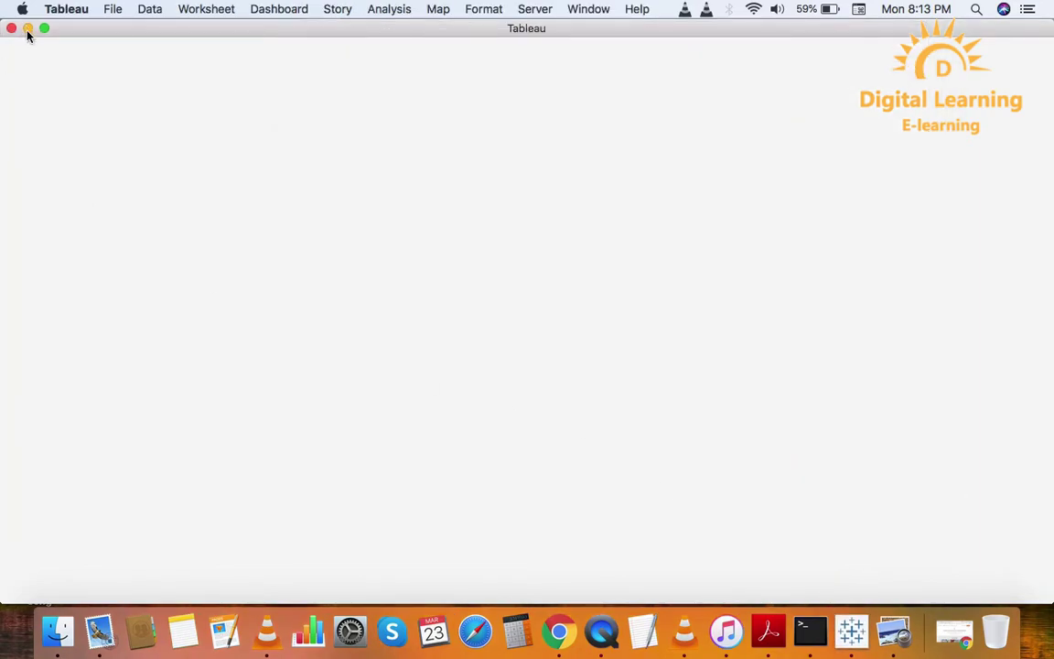
Switch to Preview to review the labelled parts of the Tableau dashboard screenshot, and close the image.
click(894, 632)
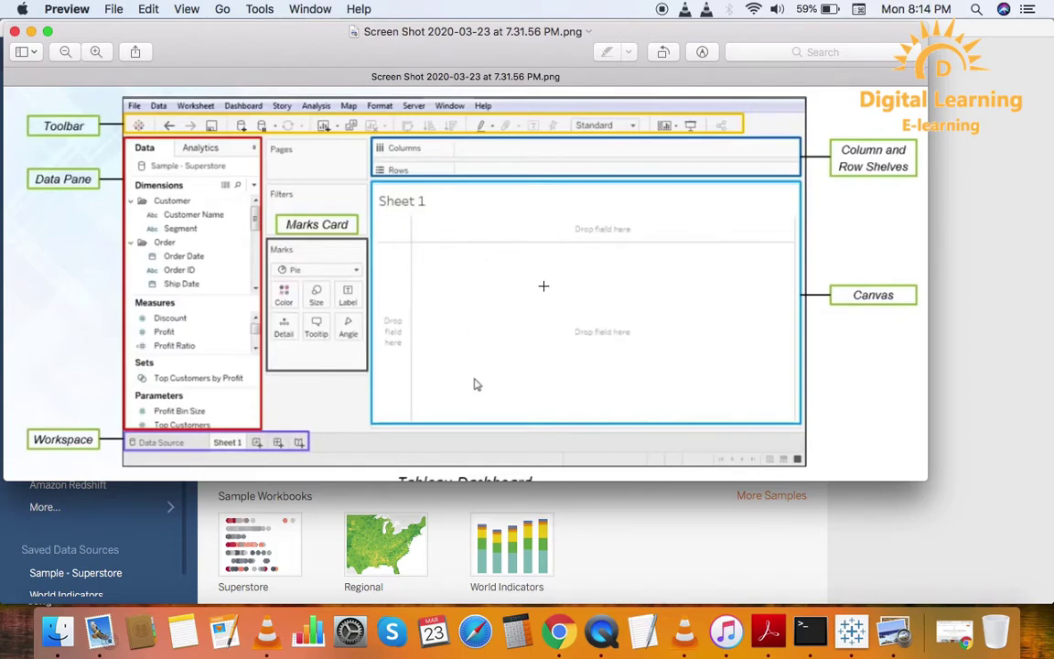
click(15, 31)
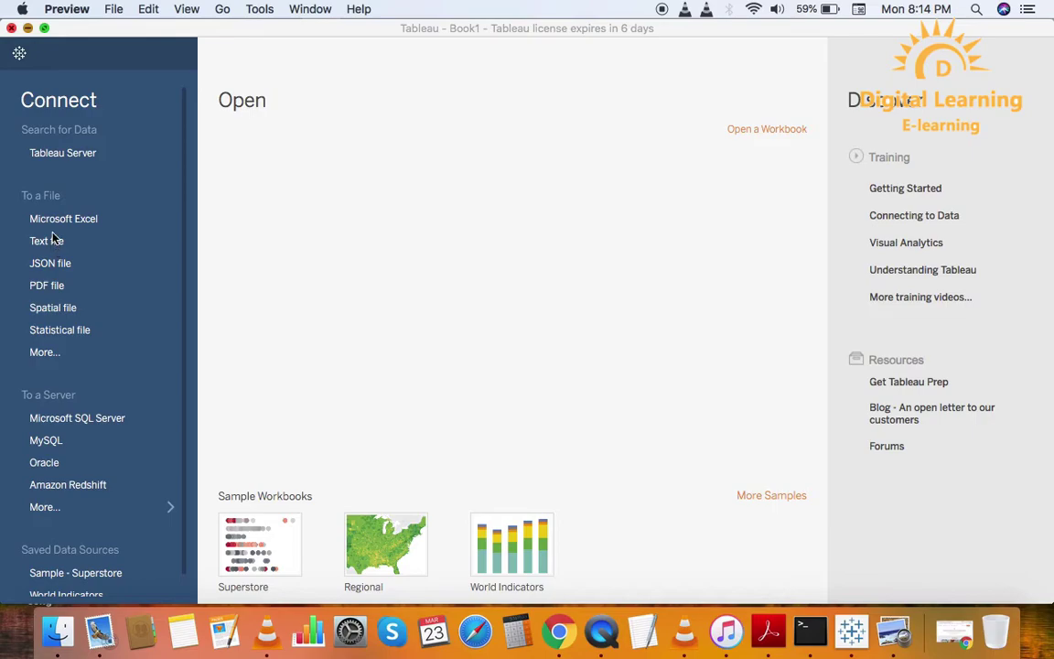
Connect Tableau to the file sample-xls-file-for-testing.xls in the Downloads folder.
click(44, 353)
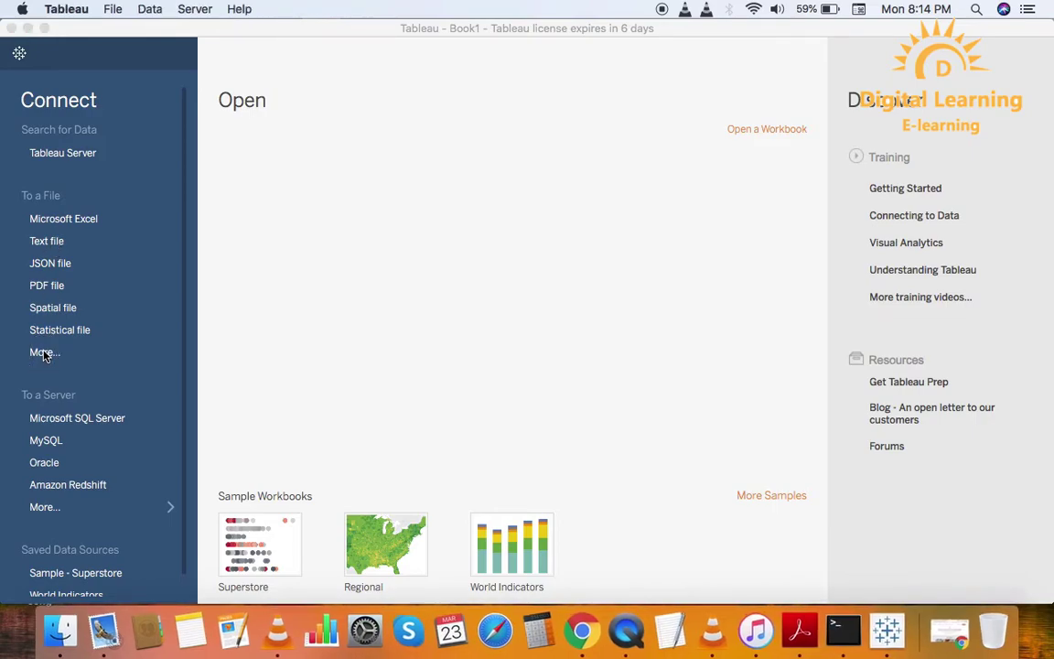
click(43, 354)
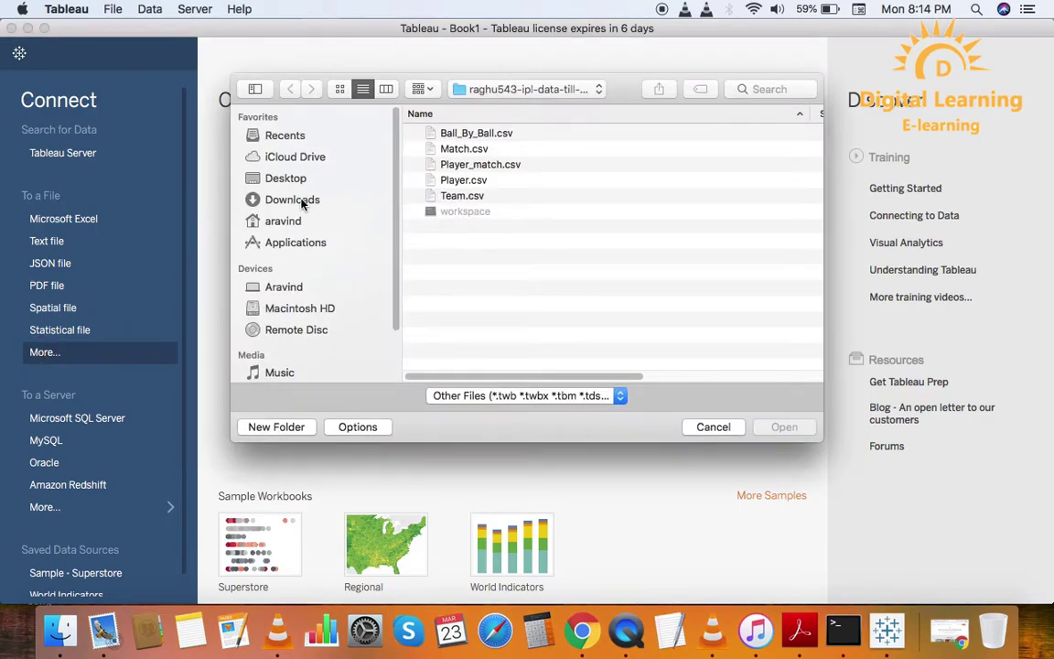
click(298, 201)
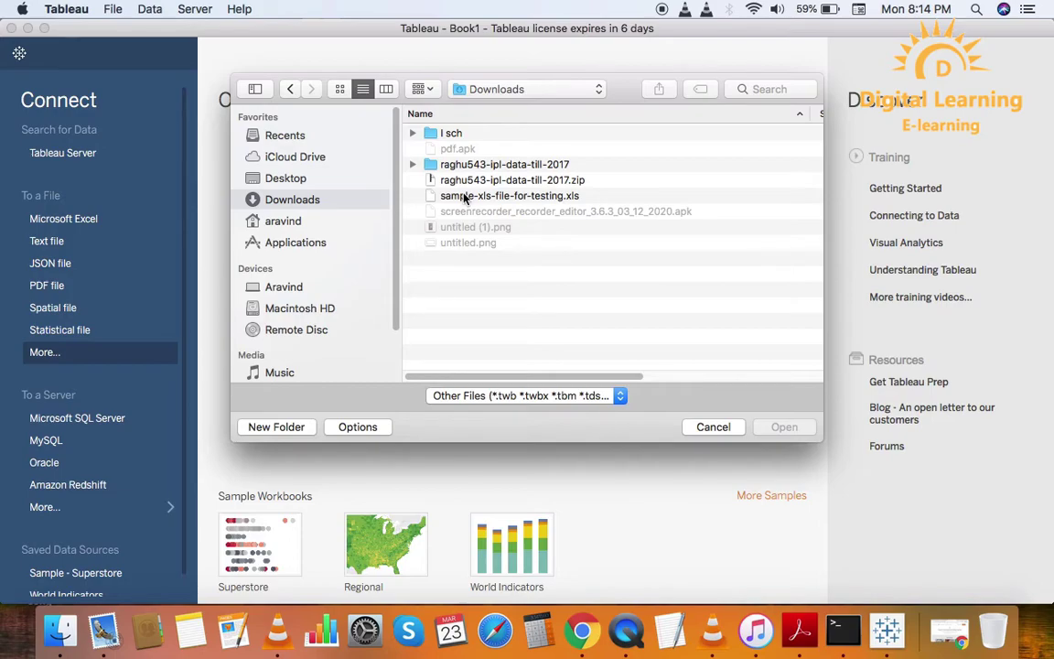
click(465, 198)
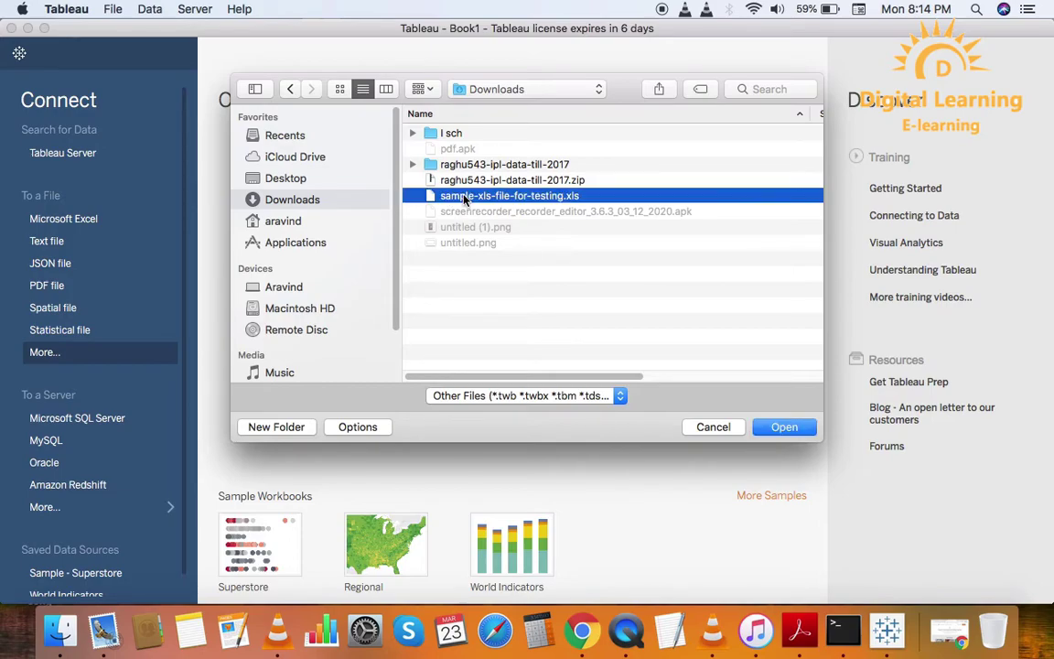
double_click(465, 198)
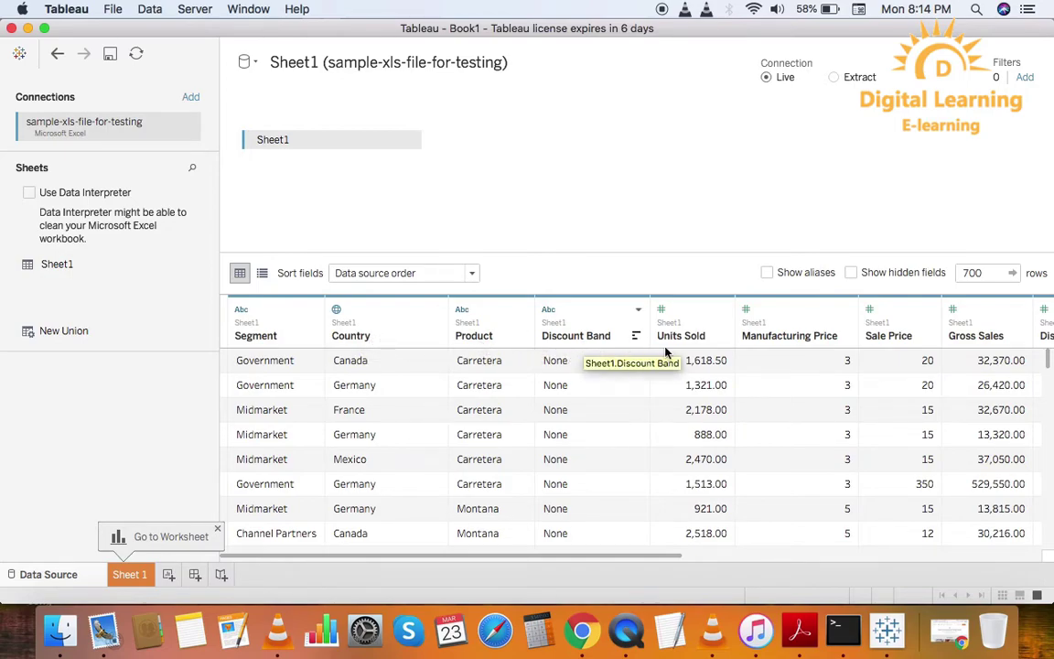
Examine the columns in the Sheet1 data preview, from Segment through Year.
drag(530, 556, 640, 557)
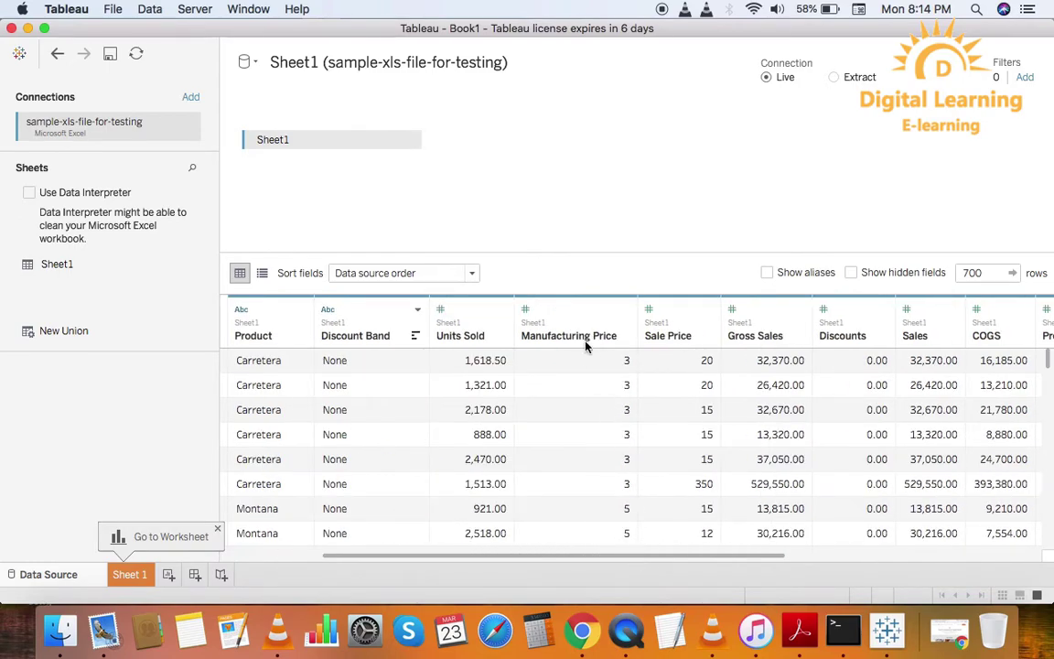
drag(621, 555, 720, 554)
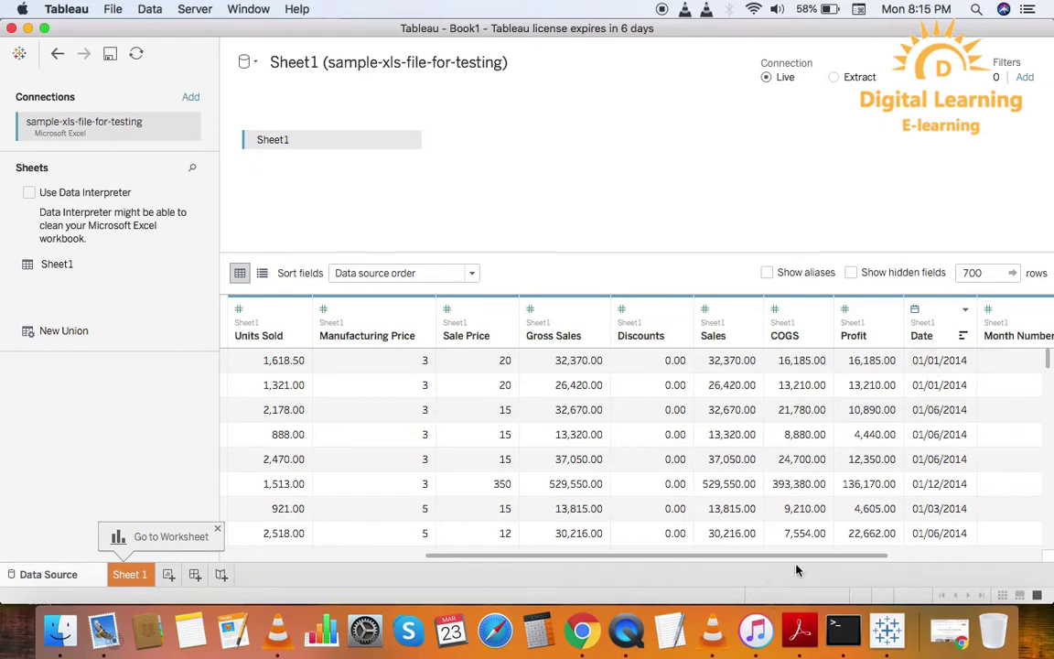
drag(794, 558, 885, 565)
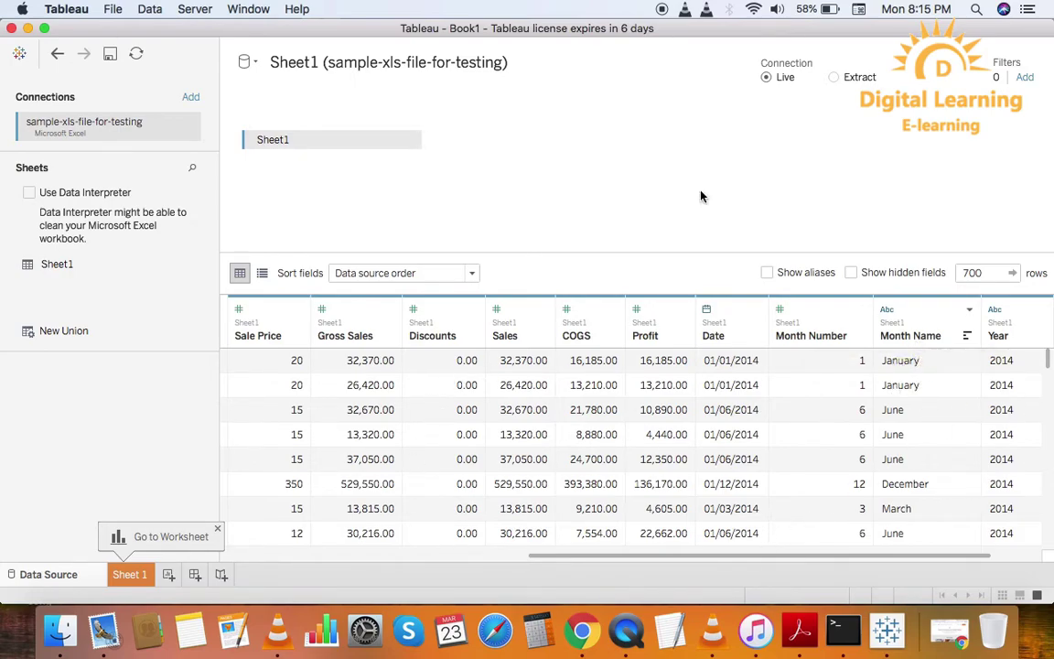
drag(555, 555, 263, 548)
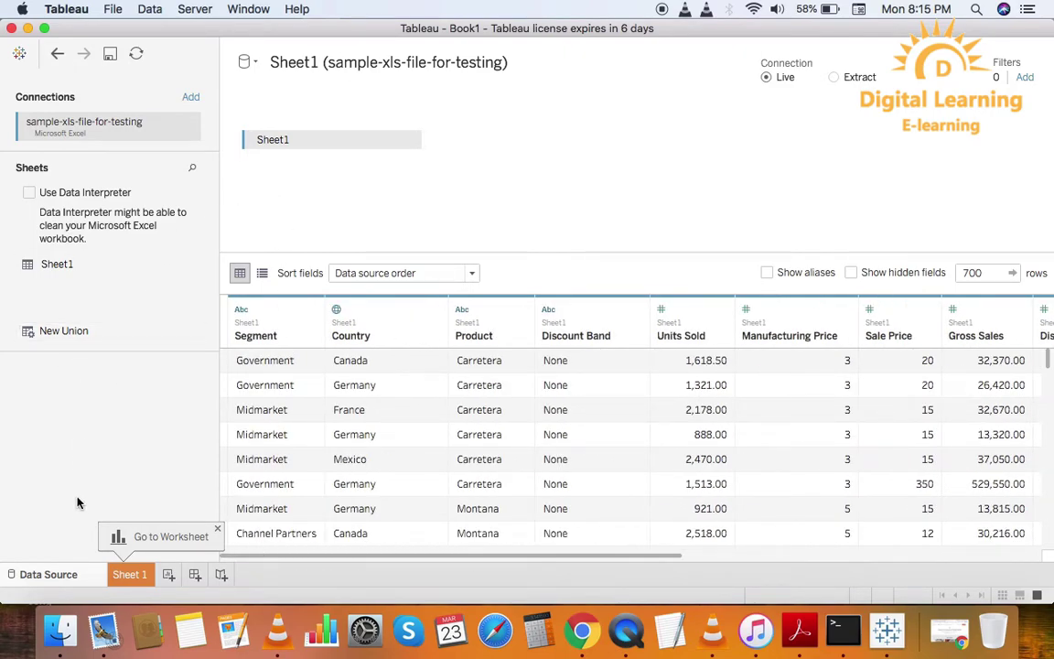
Open the Sheet 1 worksheet, checking back once on the data source page before returning to it.
click(64, 577)
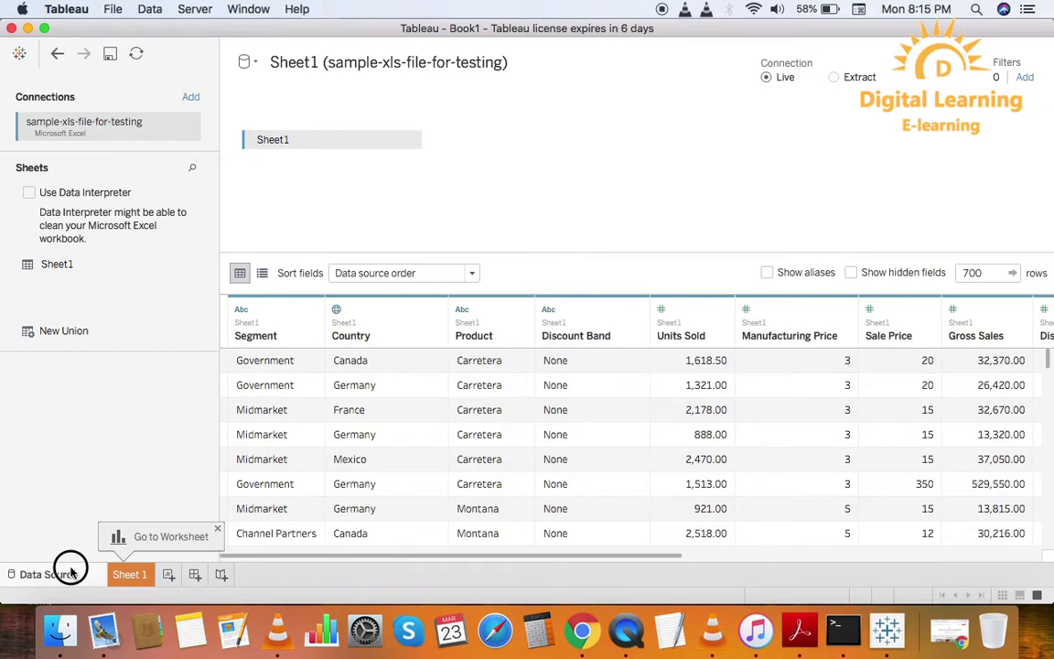
click(124, 574)
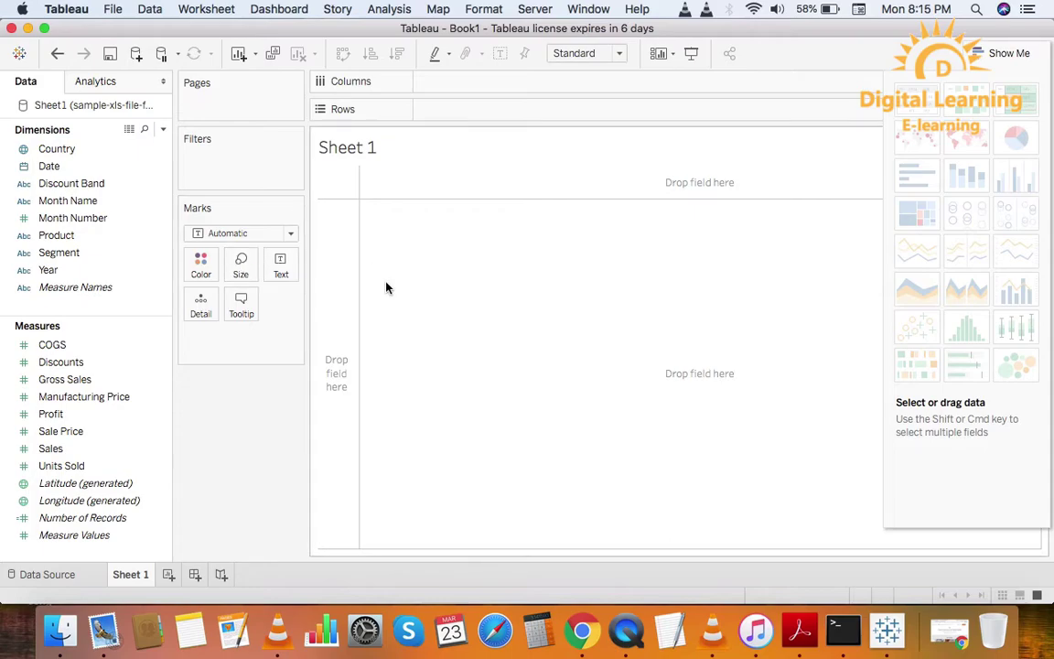
click(66, 575)
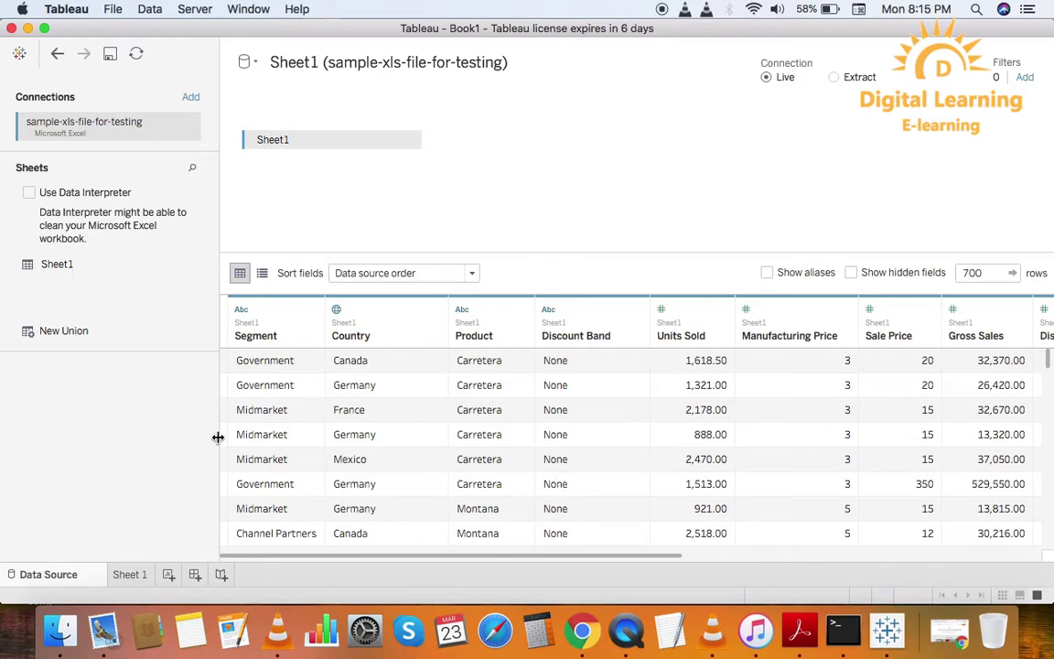
click(133, 574)
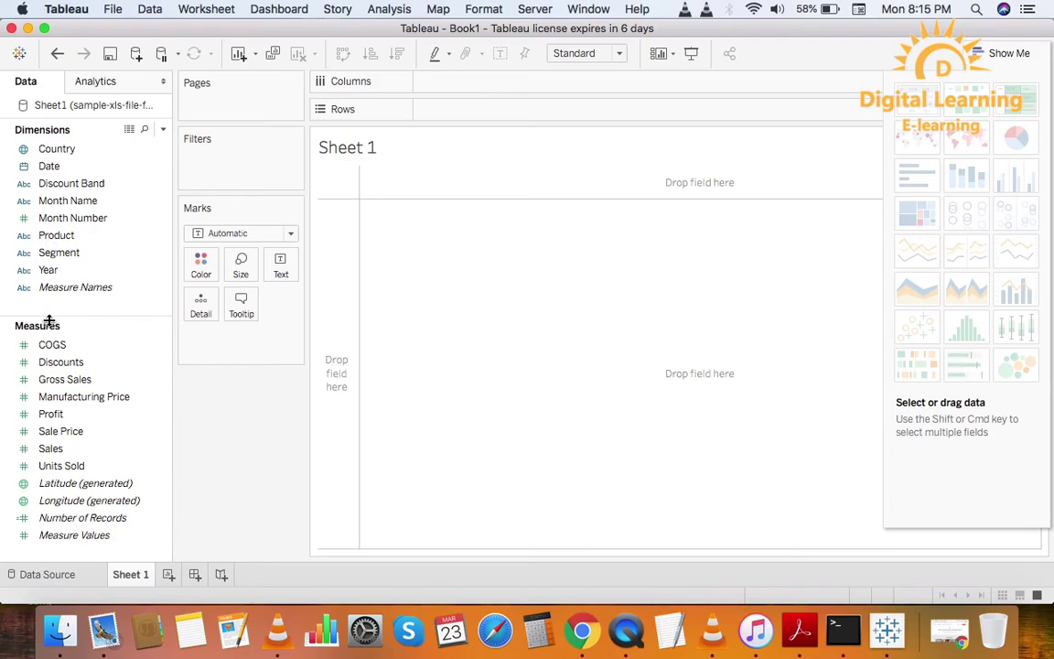
Examine the Dimensions fields from Country to Measure Names, and where the Measures group begins.
click(50, 153)
click(50, 165)
click(52, 184)
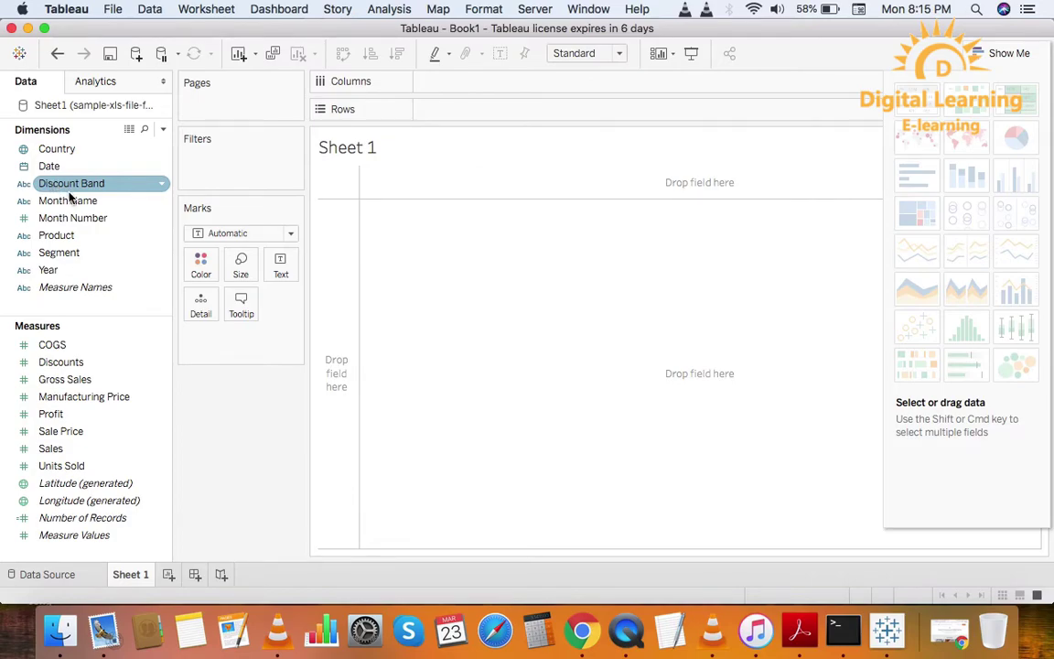
click(69, 201)
click(67, 219)
click(66, 237)
click(65, 253)
click(65, 271)
click(63, 289)
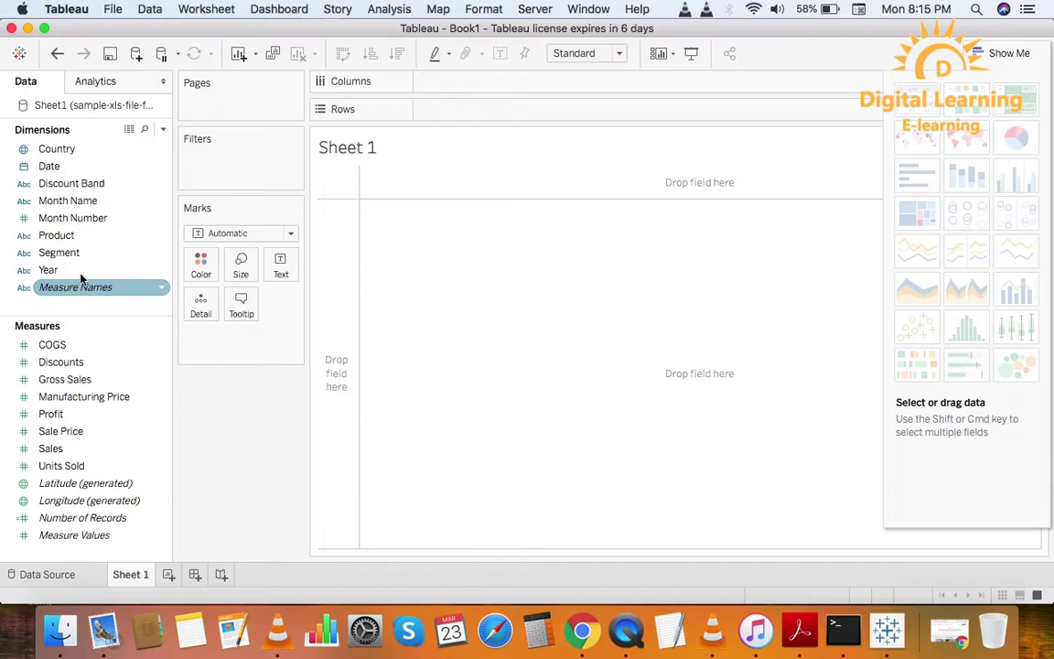
click(108, 201)
click(106, 183)
click(91, 151)
click(83, 235)
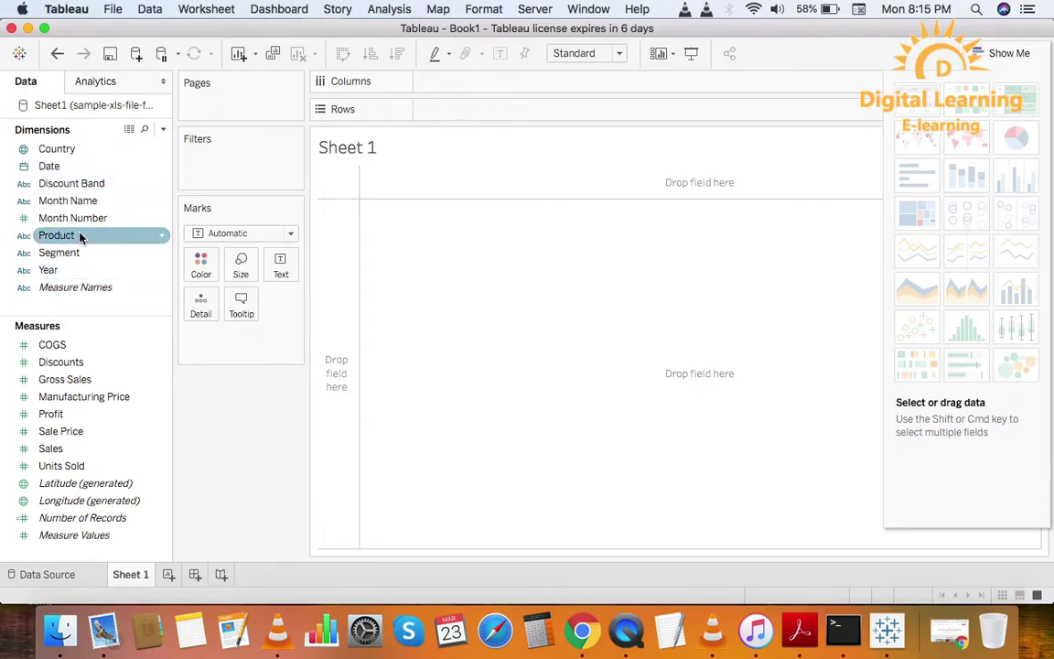
click(81, 309)
click(82, 236)
click(86, 165)
click(49, 123)
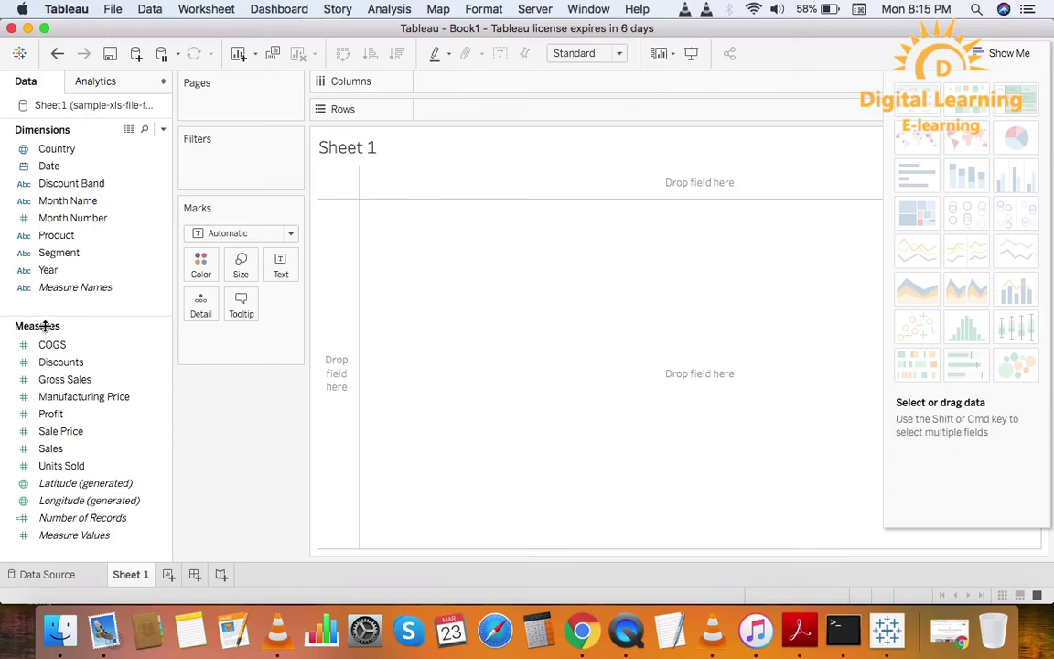
click(79, 289)
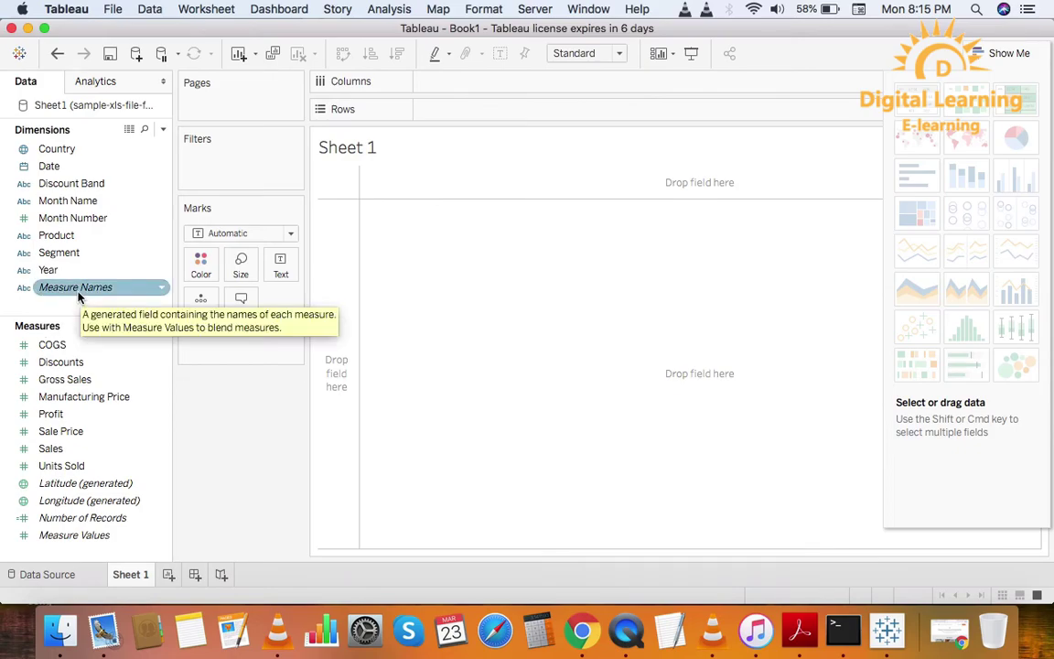
click(49, 327)
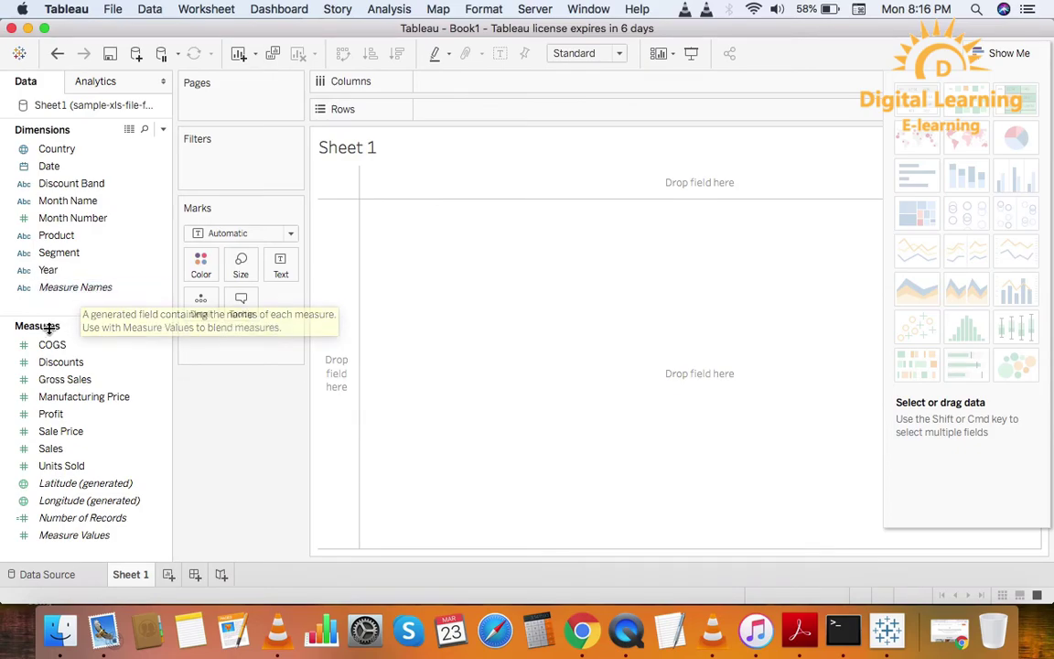